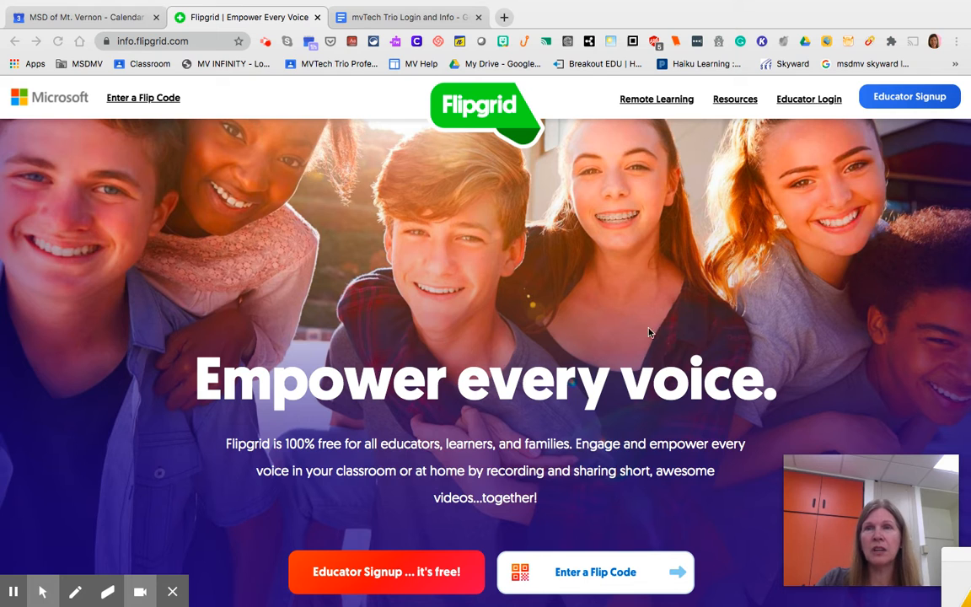
pyautogui.moveTo(46, 597)
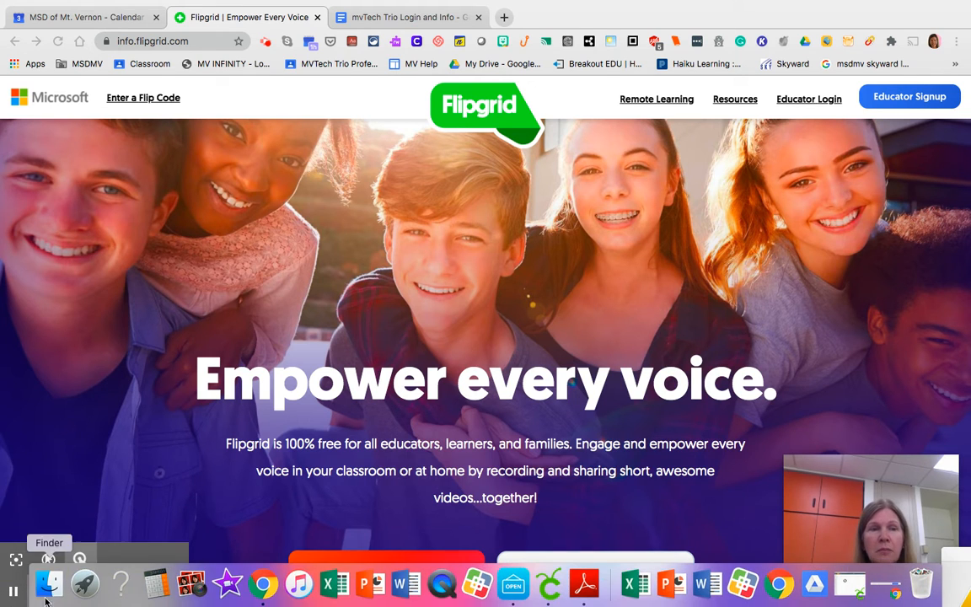
pyautogui.click(16, 563)
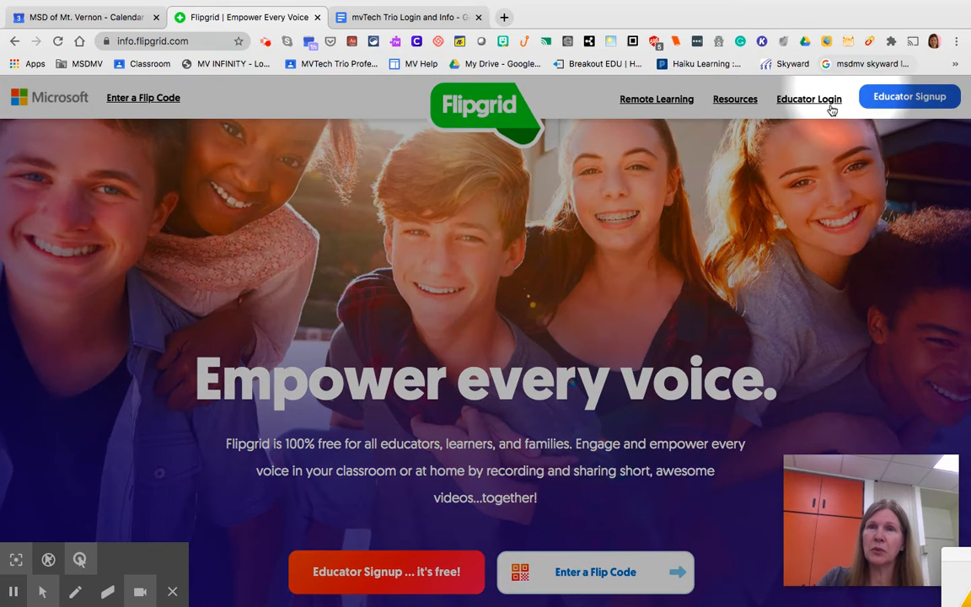
# Step: Start an educator signup with Google and choose the MVTech Trio school account
pyautogui.click(907, 103)
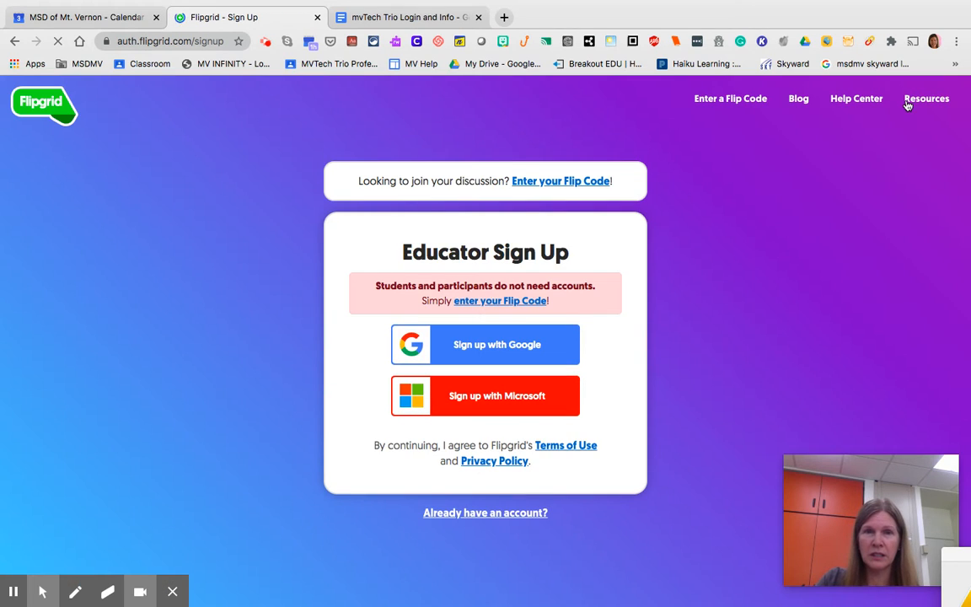
pyautogui.click(515, 358)
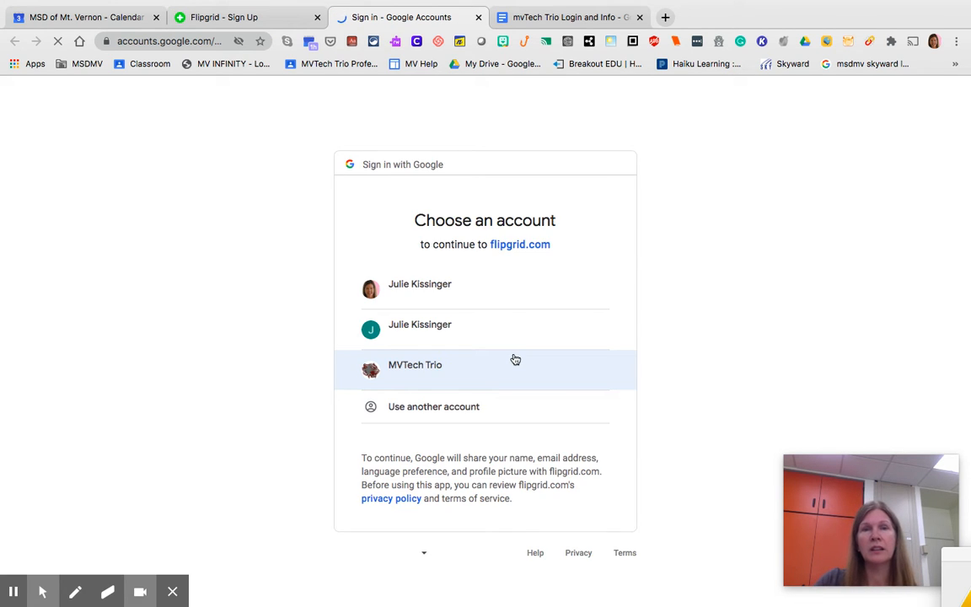
pyautogui.click(417, 373)
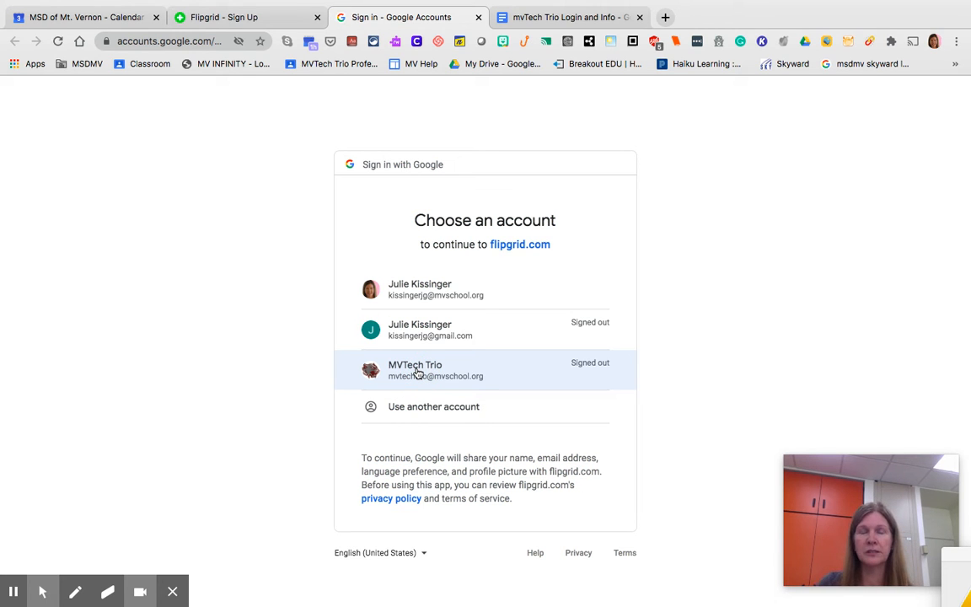
pyautogui.click(422, 373)
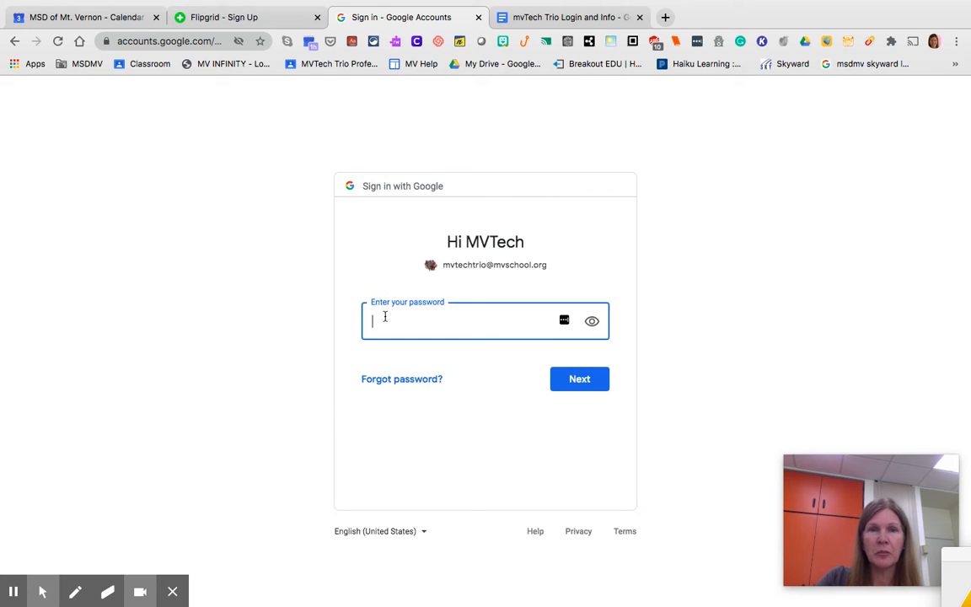
# Step: Paste the account password and continue the Google sign-in
pyautogui.rightClick(384, 316)
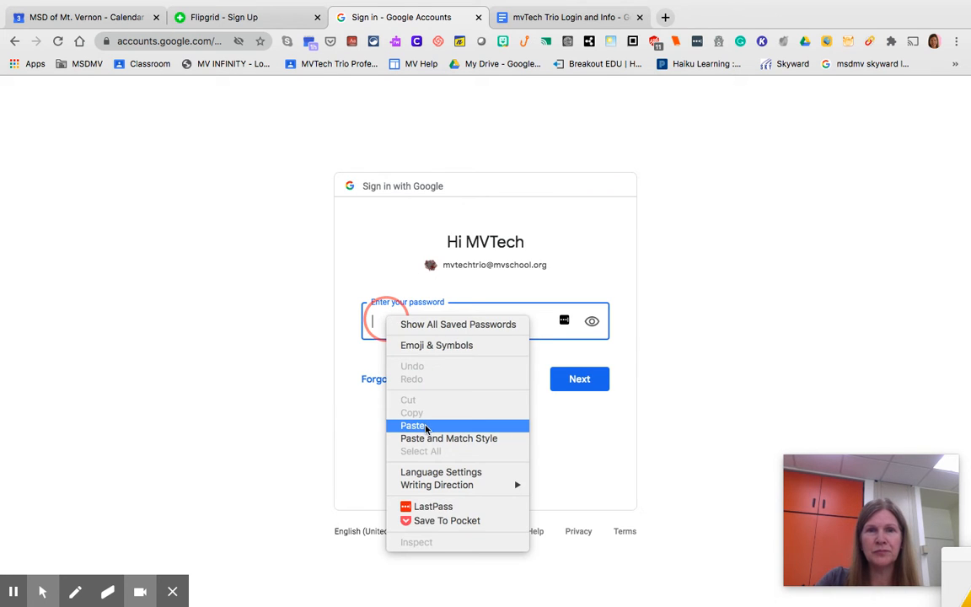
pyautogui.click(425, 428)
pyautogui.click(587, 382)
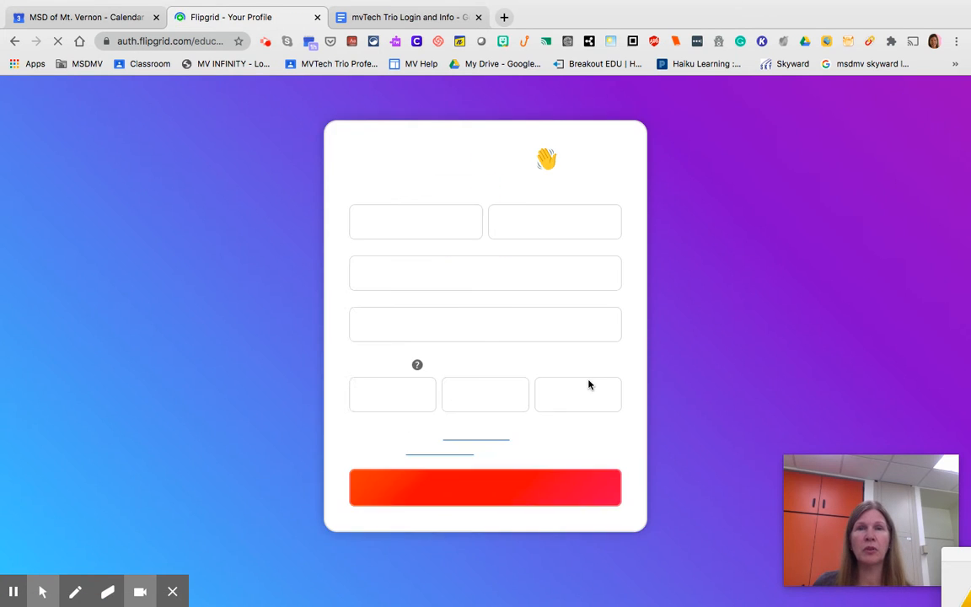
# Step: Set the profile's country to United States and the learner community to Middle school (ages 11-13)
pyautogui.click(440, 306)
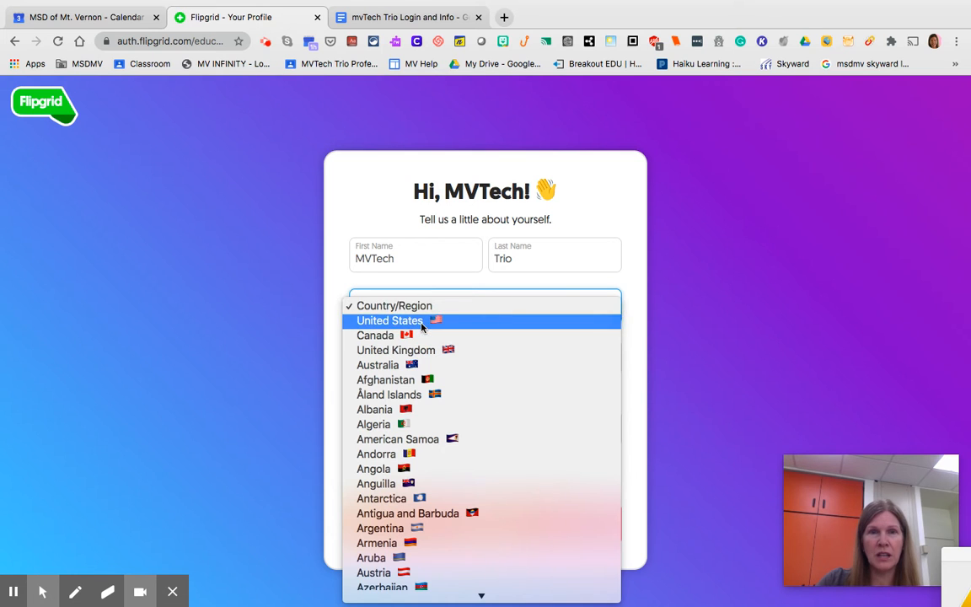
pyautogui.click(423, 325)
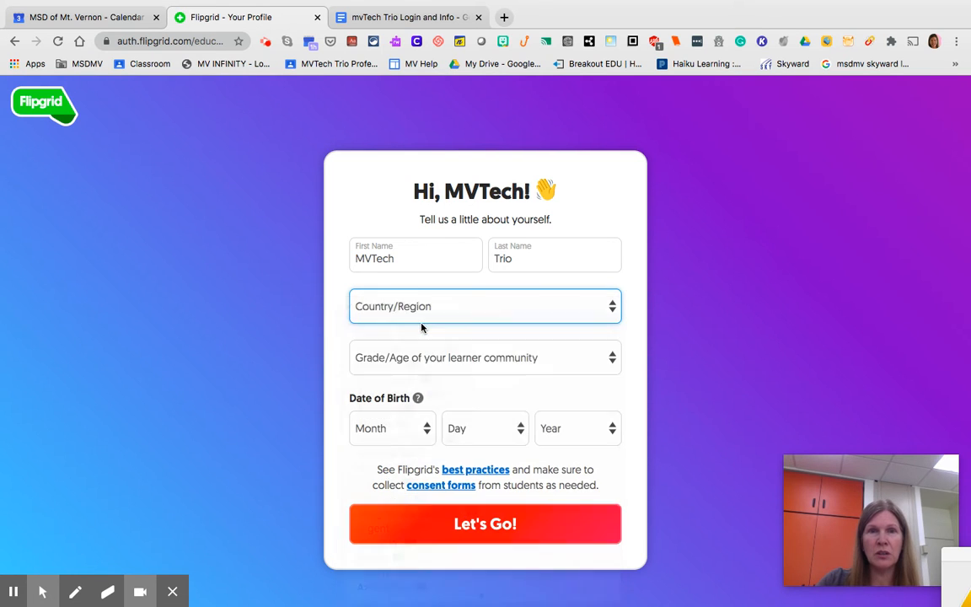
pyautogui.click(428, 364)
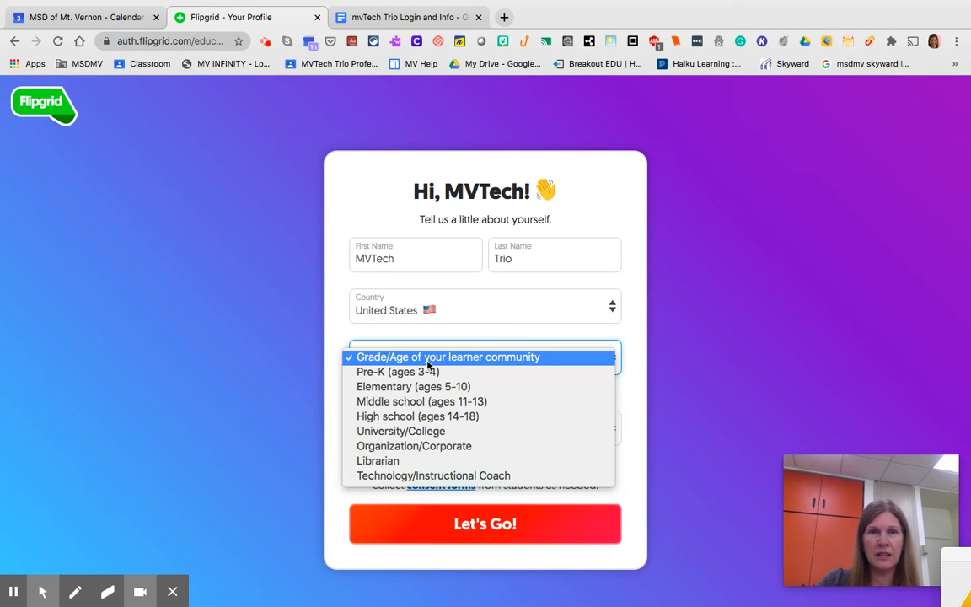
pyautogui.click(429, 404)
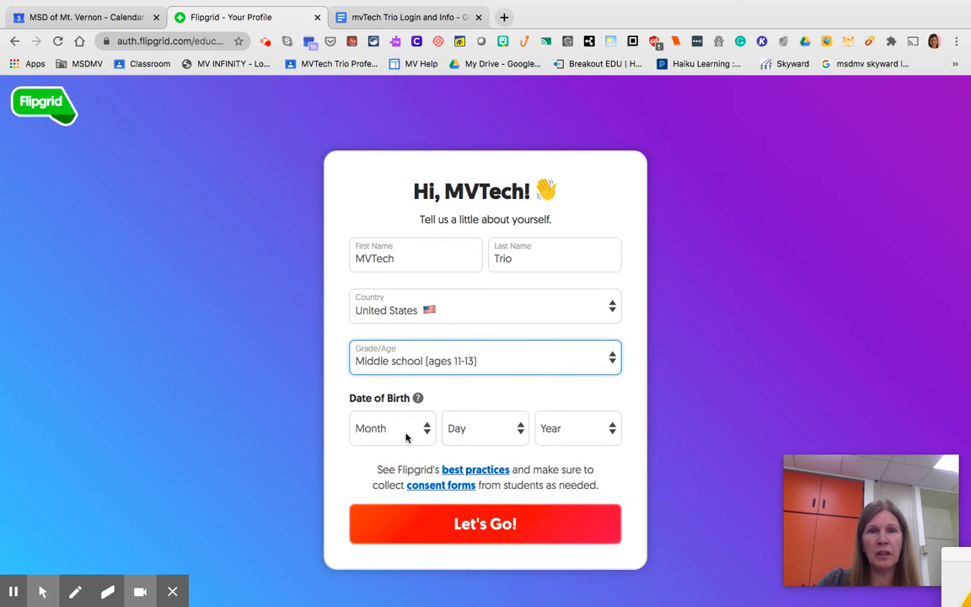
# Step: Select the month, day and year of the date of birth and submit the profile form
pyautogui.click(407, 433)
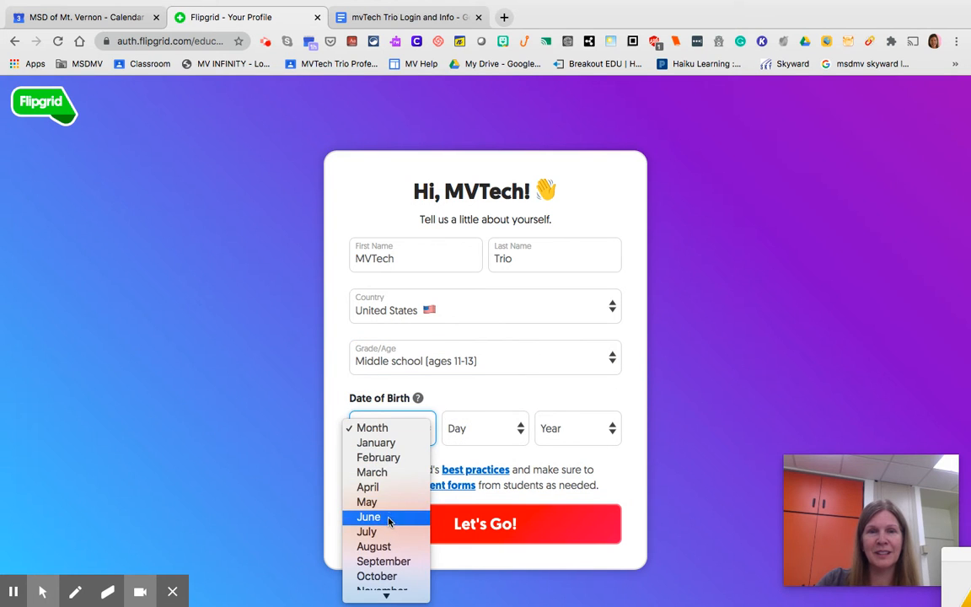
pyautogui.click(472, 453)
pyautogui.click(483, 428)
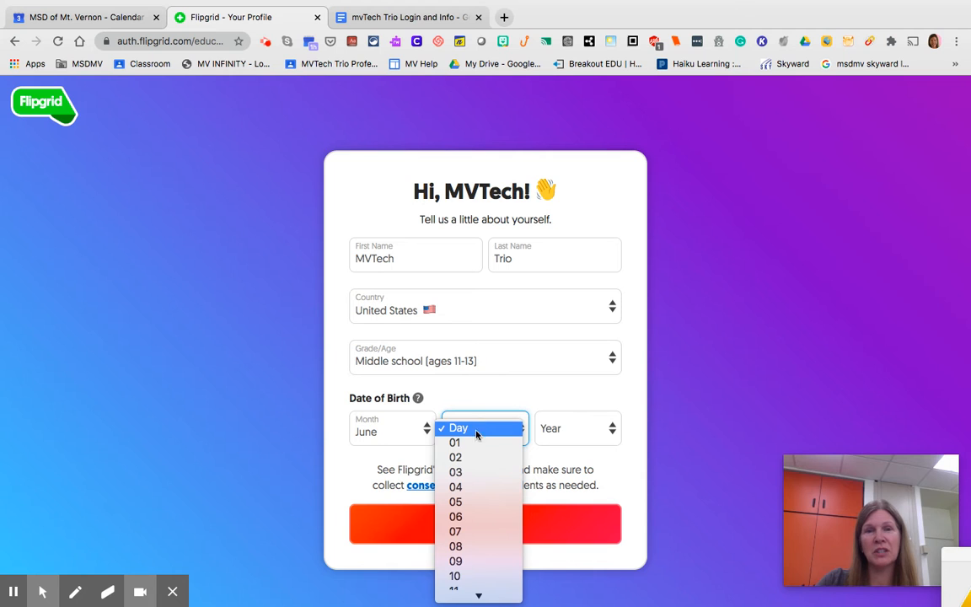
pyautogui.click(506, 441)
pyautogui.click(543, 440)
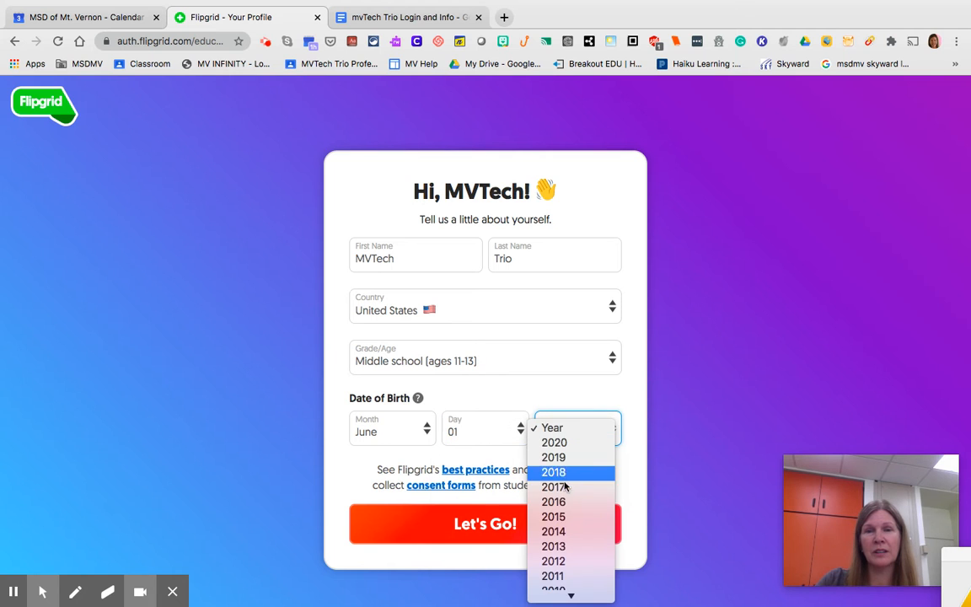
pyautogui.scroll(-10, 568, 523)
pyautogui.scroll(9, 574, 278)
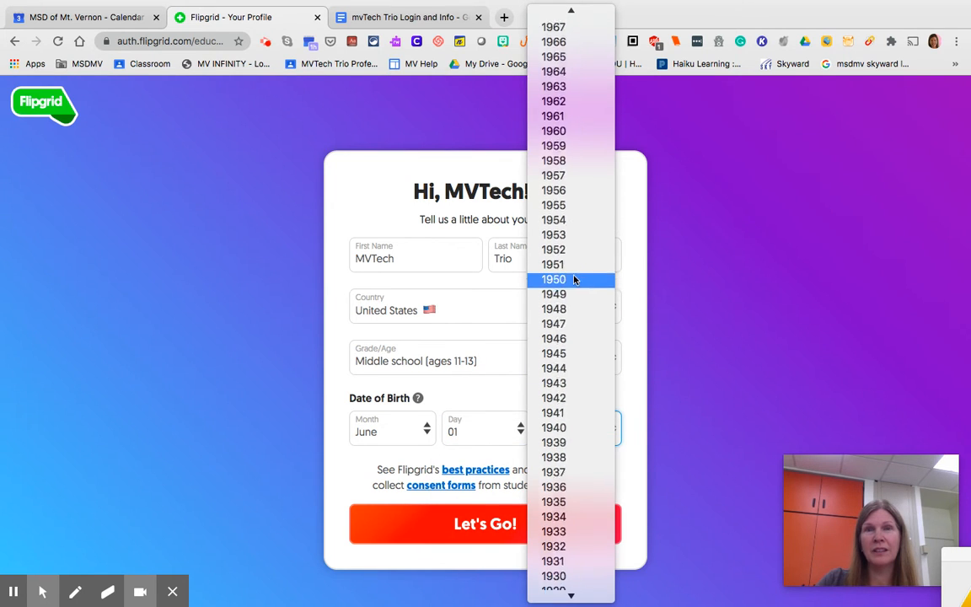
pyautogui.click(555, 132)
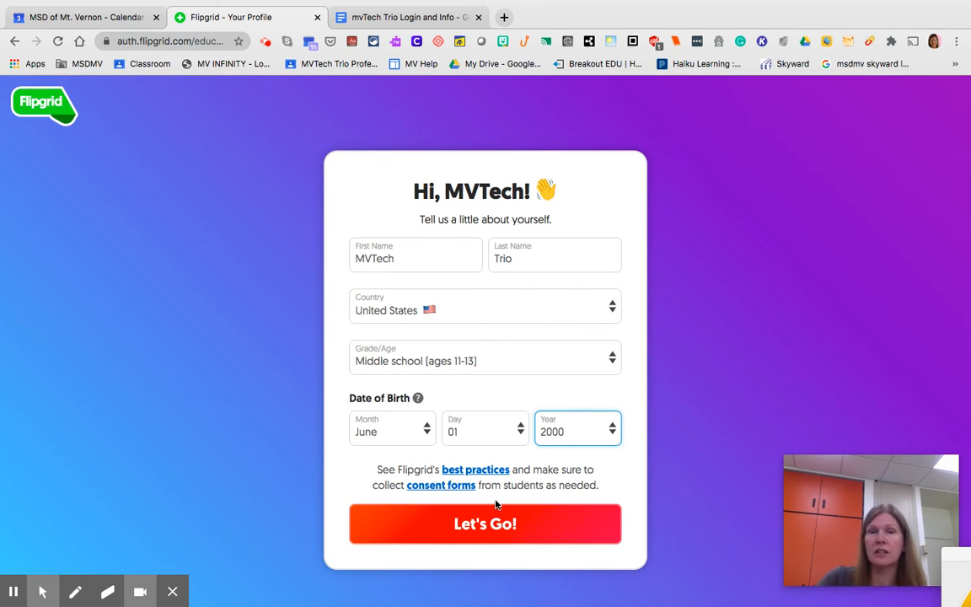
pyautogui.click(499, 525)
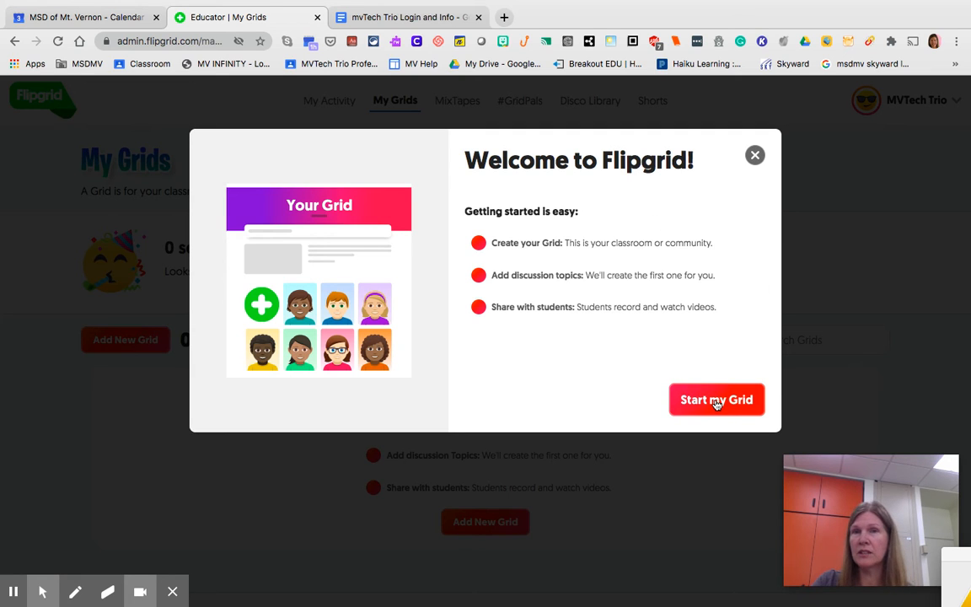
# Step: Dismiss the welcome dialog and start a new grid named MVTech Trio
pyautogui.click(754, 154)
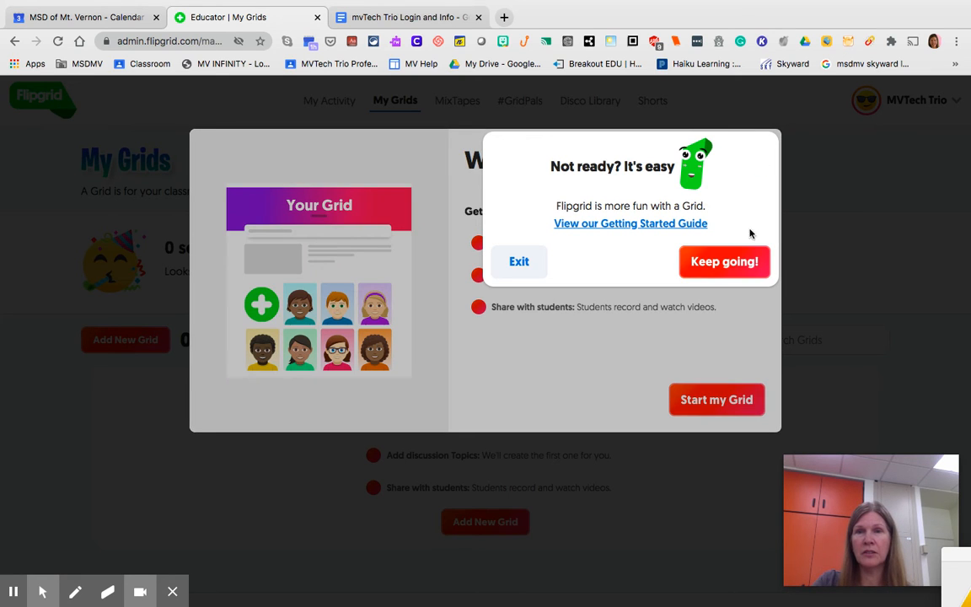
pyautogui.click(517, 263)
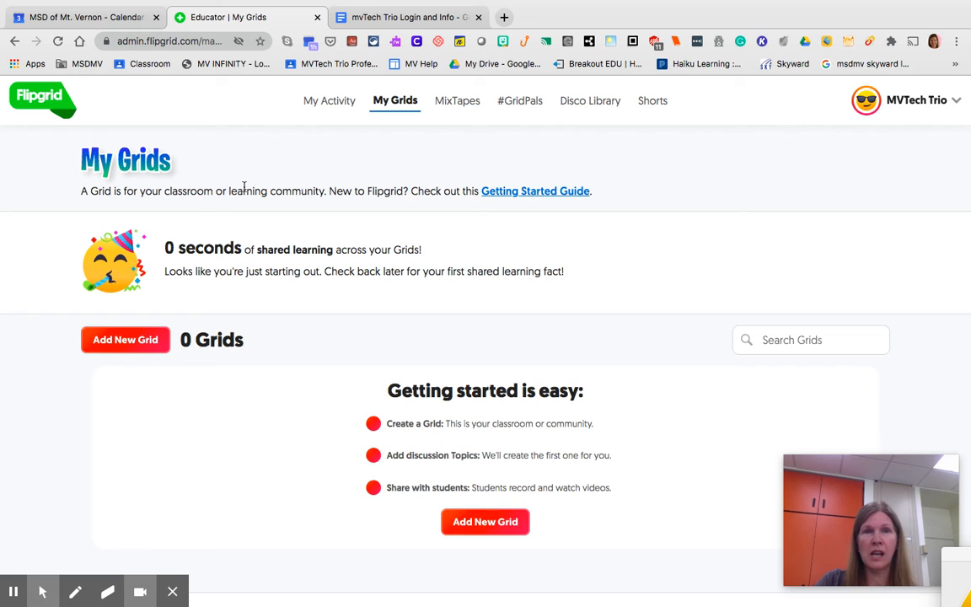
pyautogui.click(135, 339)
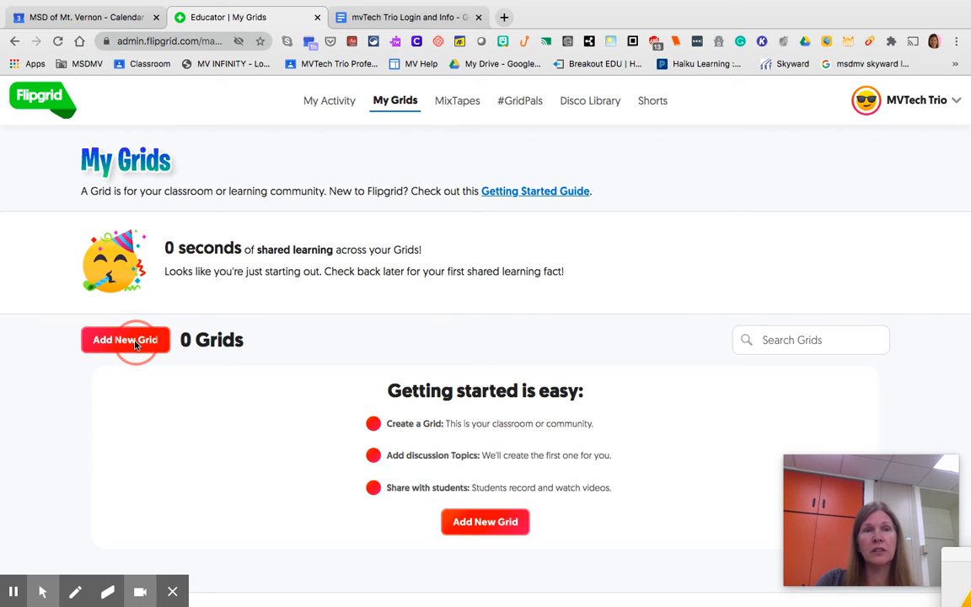
pyautogui.click(380, 228)
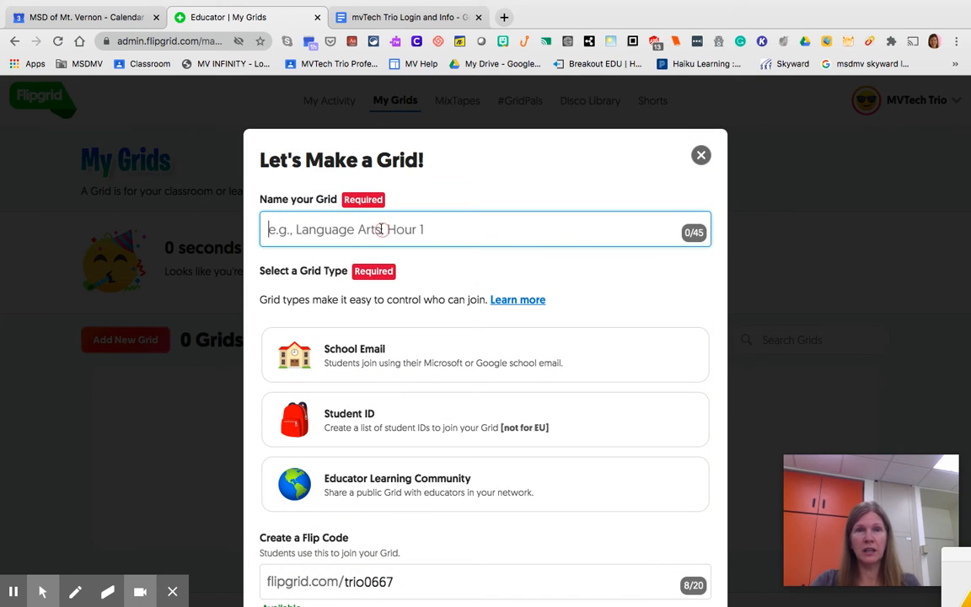
pyautogui.write('MVT')
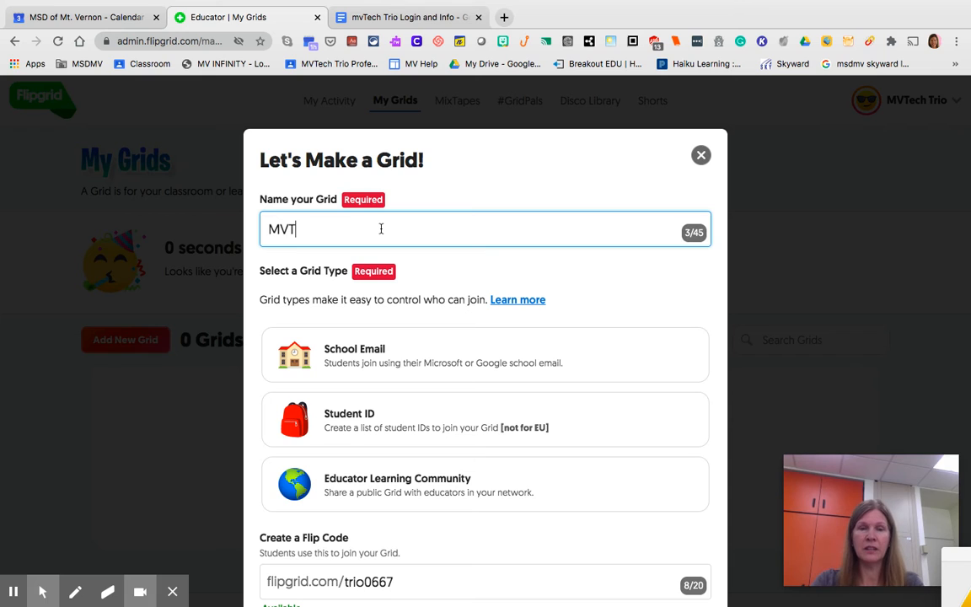
pyautogui.write('ech trio')
pyautogui.press('BackSpace')
pyautogui.press('BackSpace')
pyautogui.press('BackSpace')
pyautogui.press('BackSpace')
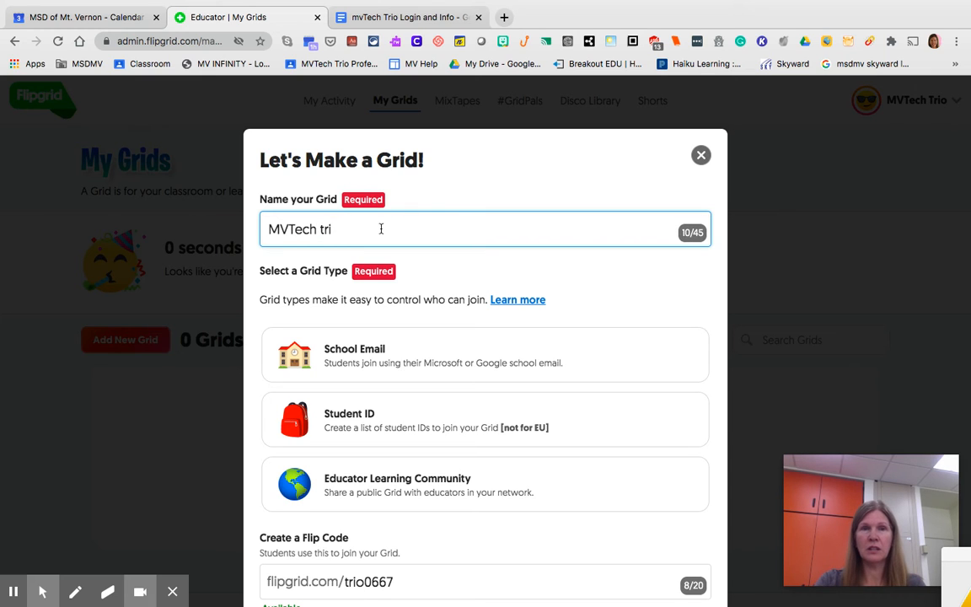
pyautogui.write('Trio')
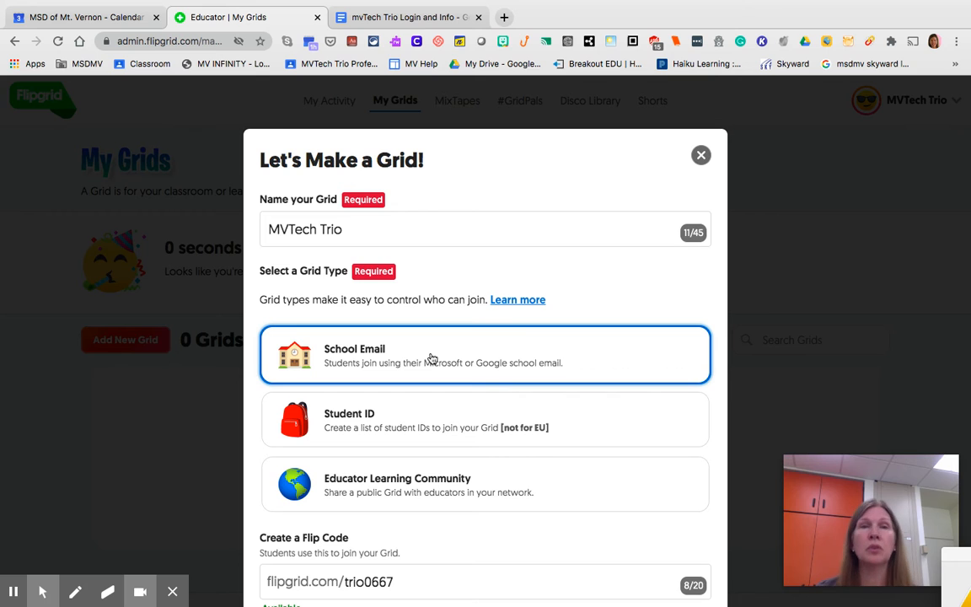
pyautogui.click(408, 360)
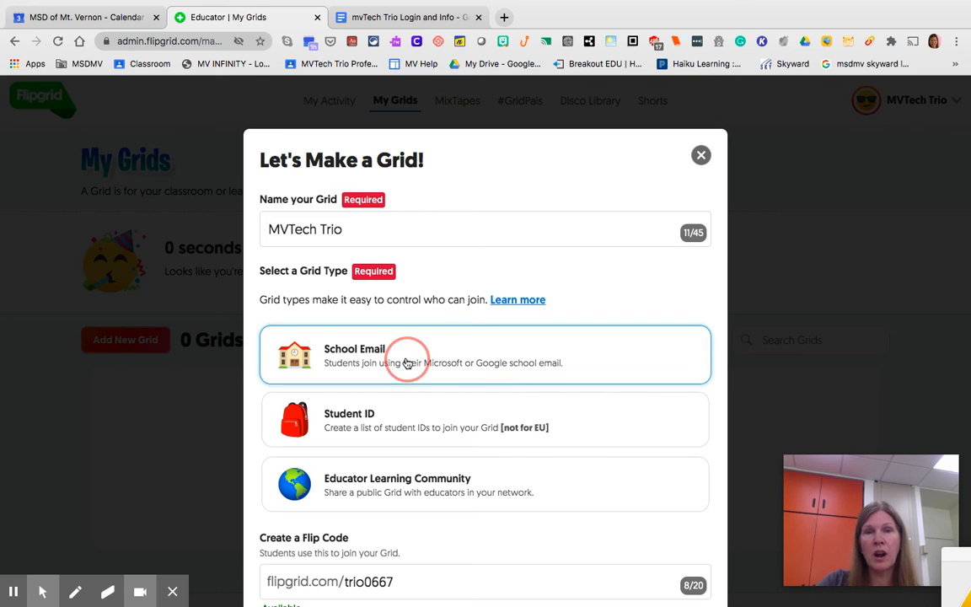
pyautogui.scroll(-3, 405, 362)
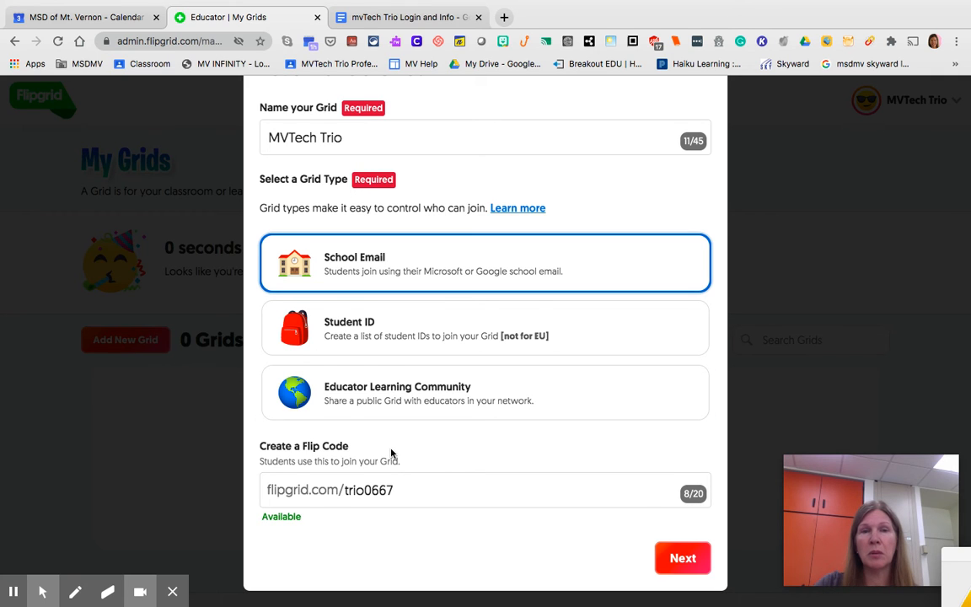
pyautogui.scroll(-1, 392, 451)
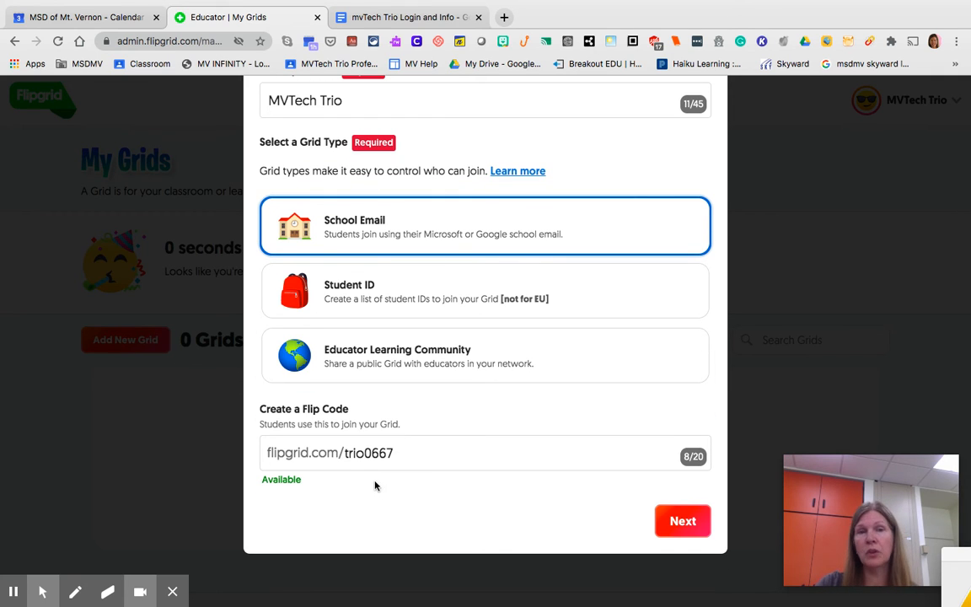
pyautogui.click(402, 456)
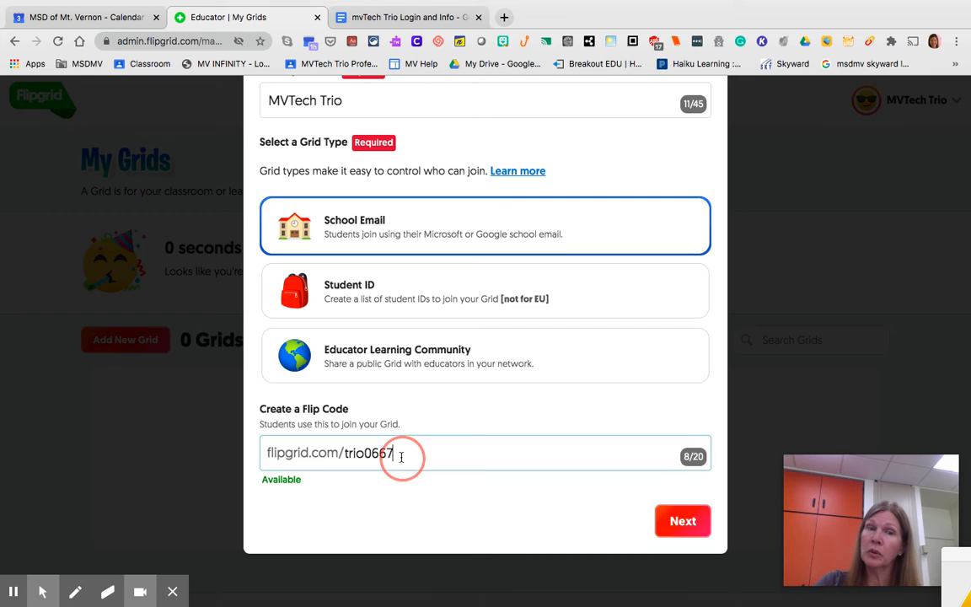
pyautogui.press('BackSpace')
pyautogui.press('BackSpace')
pyautogui.press('BackSpace')
pyautogui.press('BackSpace')
pyautogui.press('BackSpace')
pyautogui.press('BackSpace')
pyautogui.press('BackSpace')
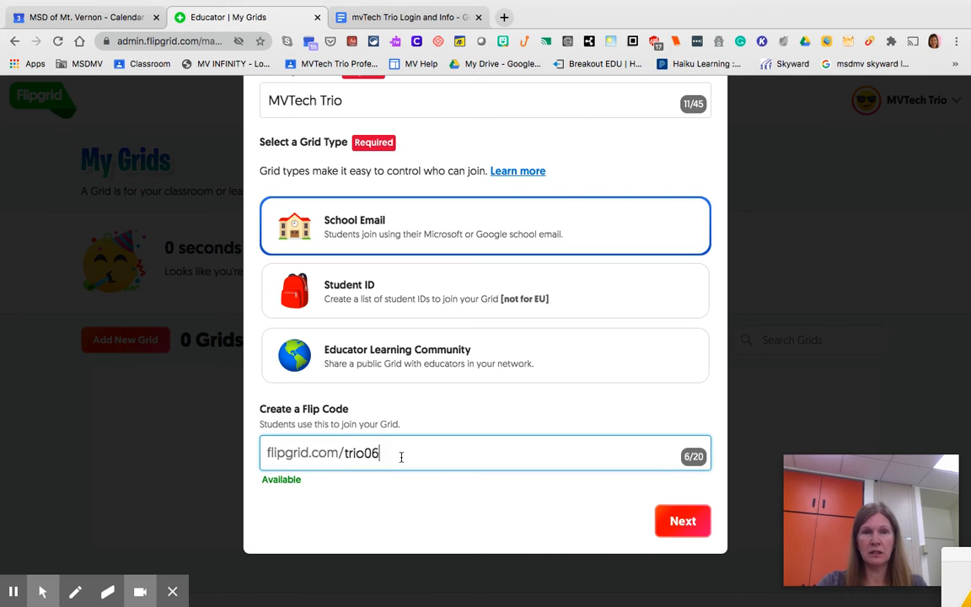
pyautogui.press('BackSpace')
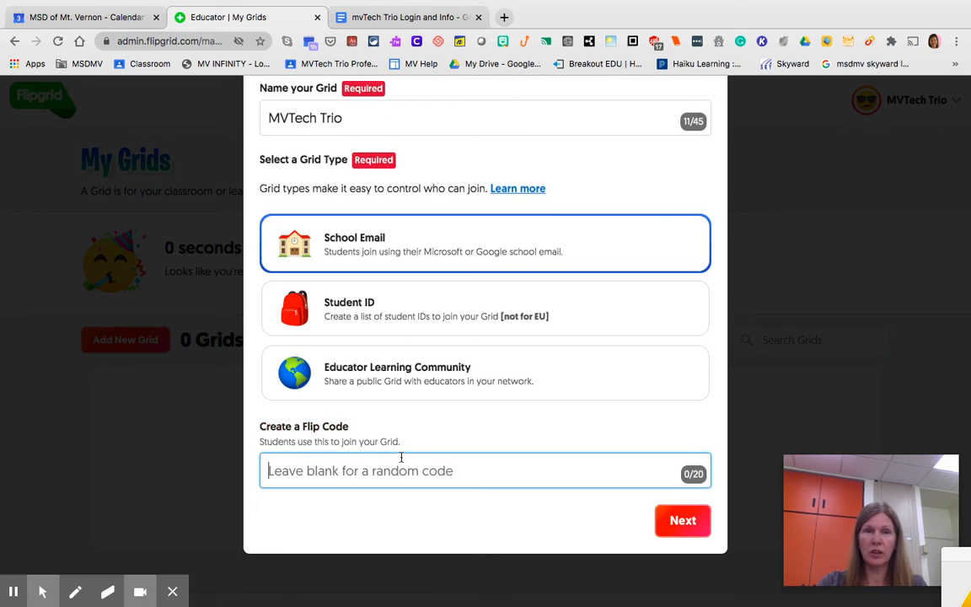
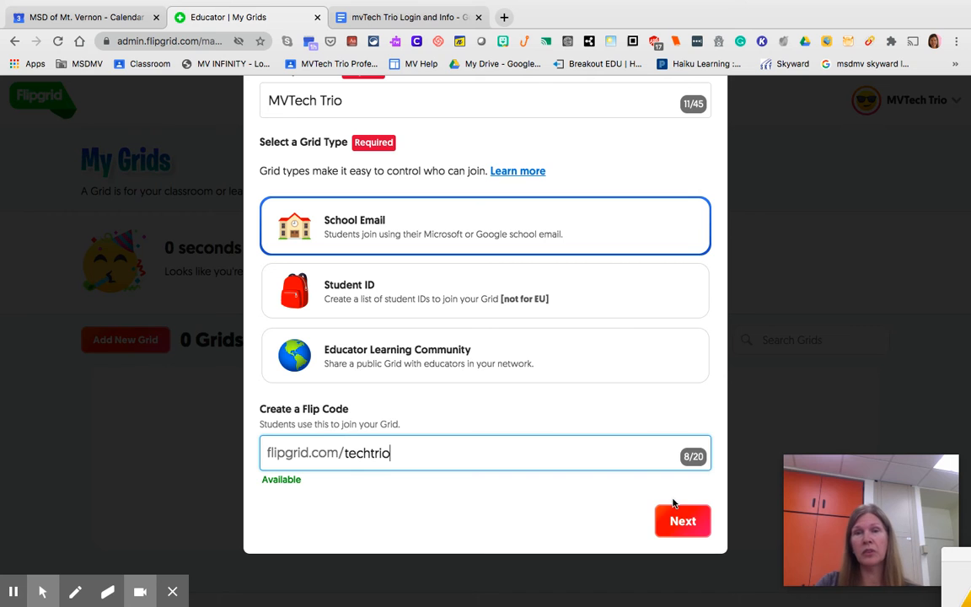
pyautogui.click(684, 522)
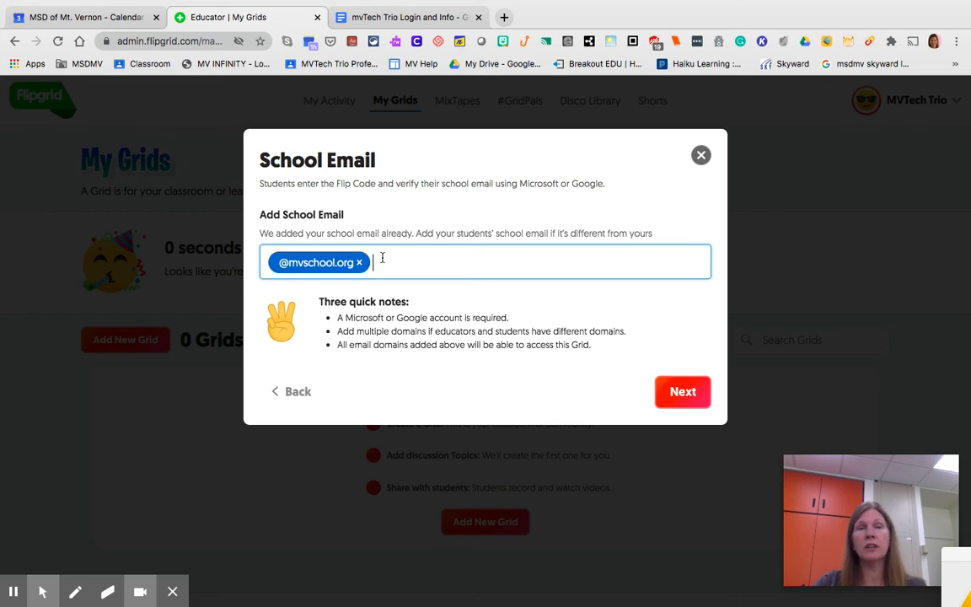
pyautogui.write('@s')
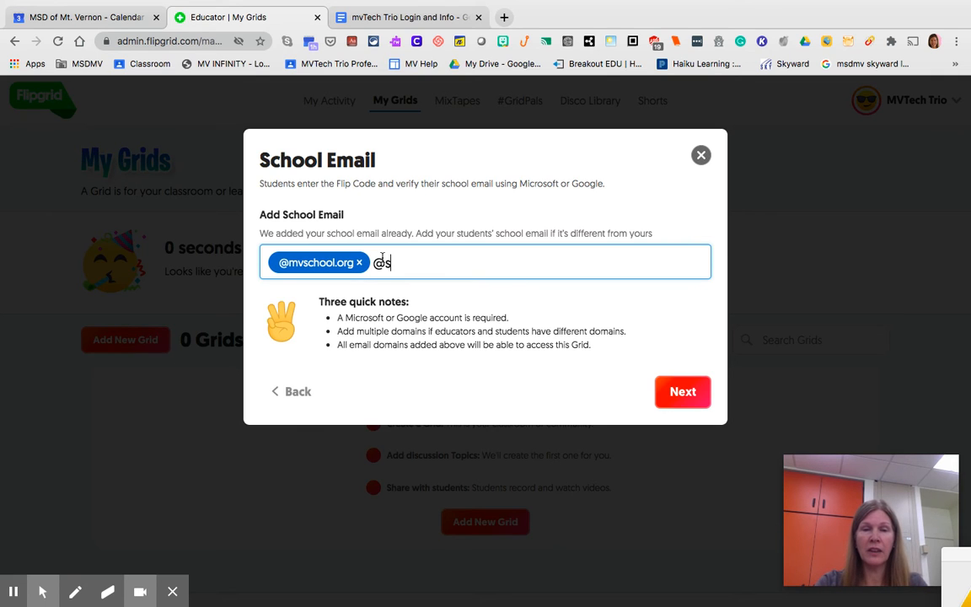
pyautogui.write('tu.mv')
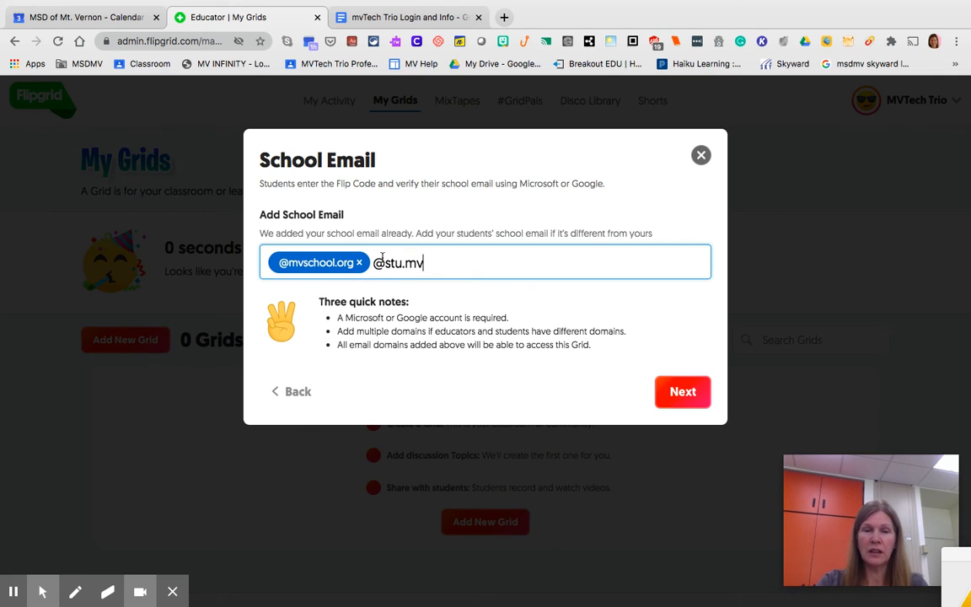
pyautogui.write('school.org')
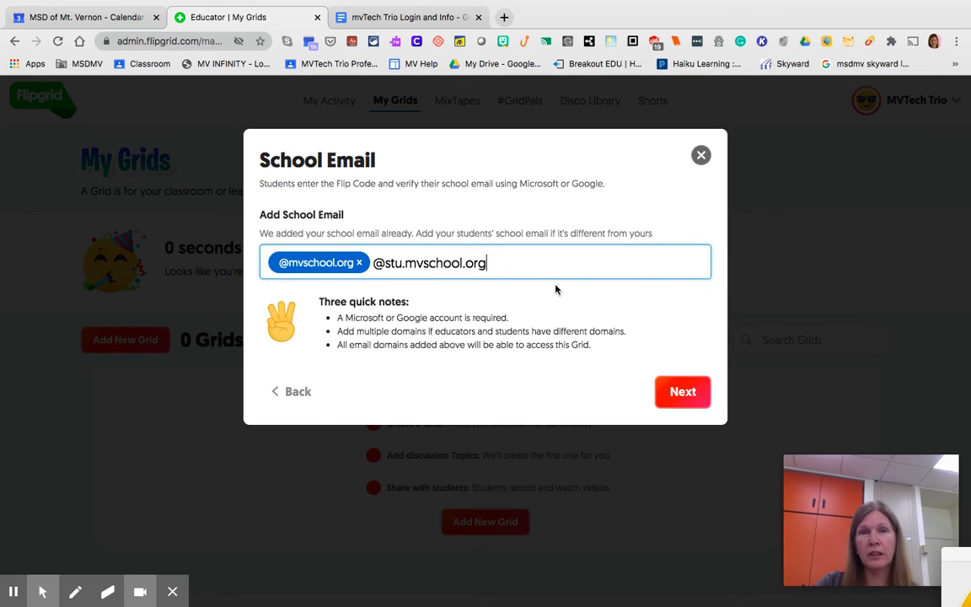
pyautogui.press('Return')
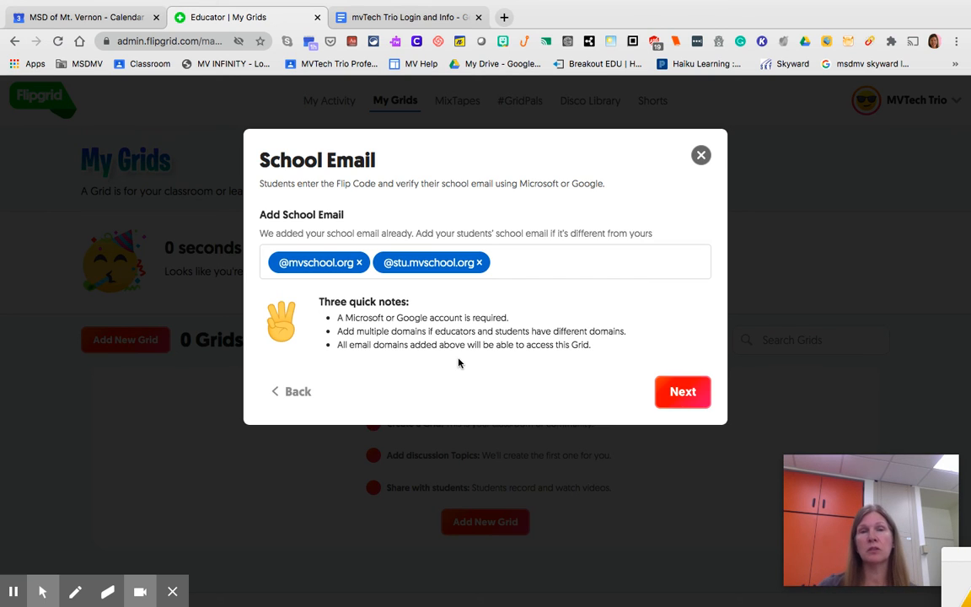
pyautogui.click(682, 392)
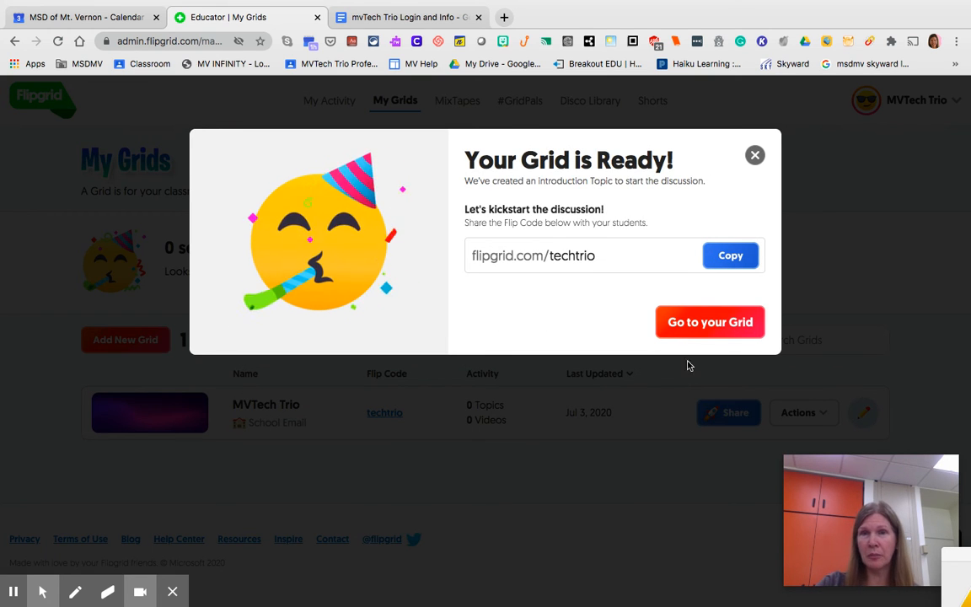
# Step: Go to the new grid, open its edit page, and choose the multicoloured dots image from the Textures cover images
pyautogui.click(695, 335)
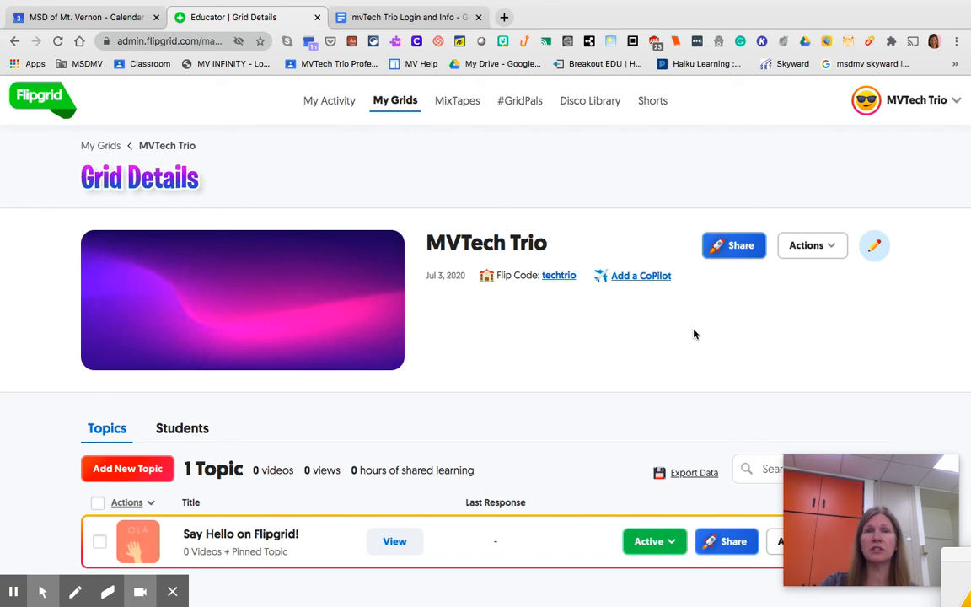
pyautogui.scroll(-1, 695, 335)
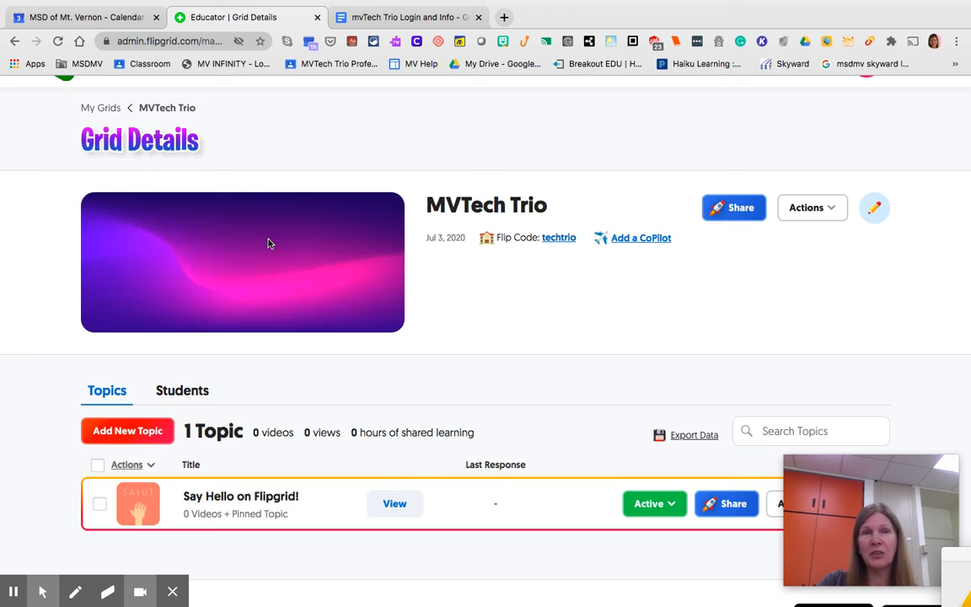
pyautogui.click(876, 209)
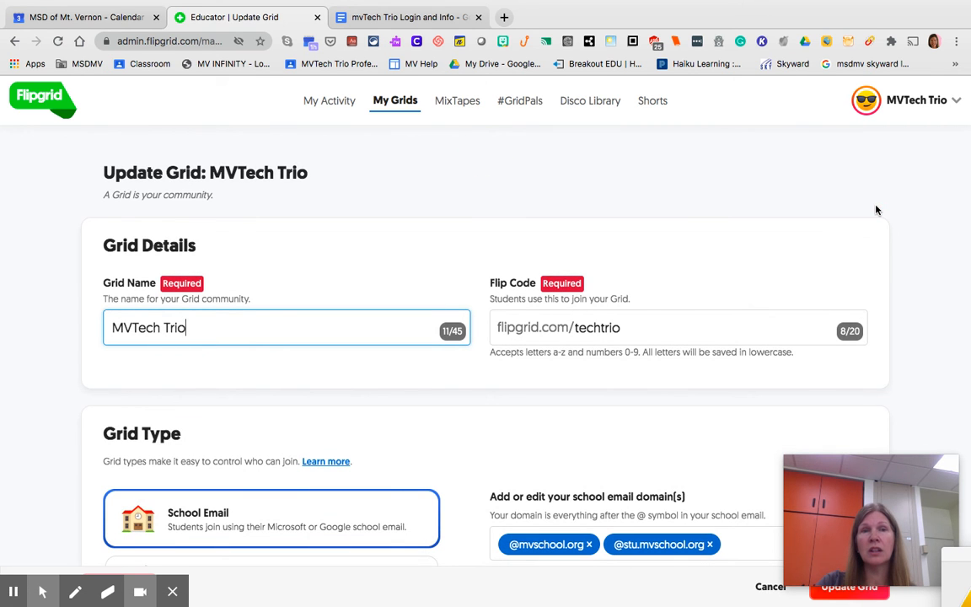
pyautogui.scroll(-5, 756, 325)
pyautogui.scroll(-3, 755, 325)
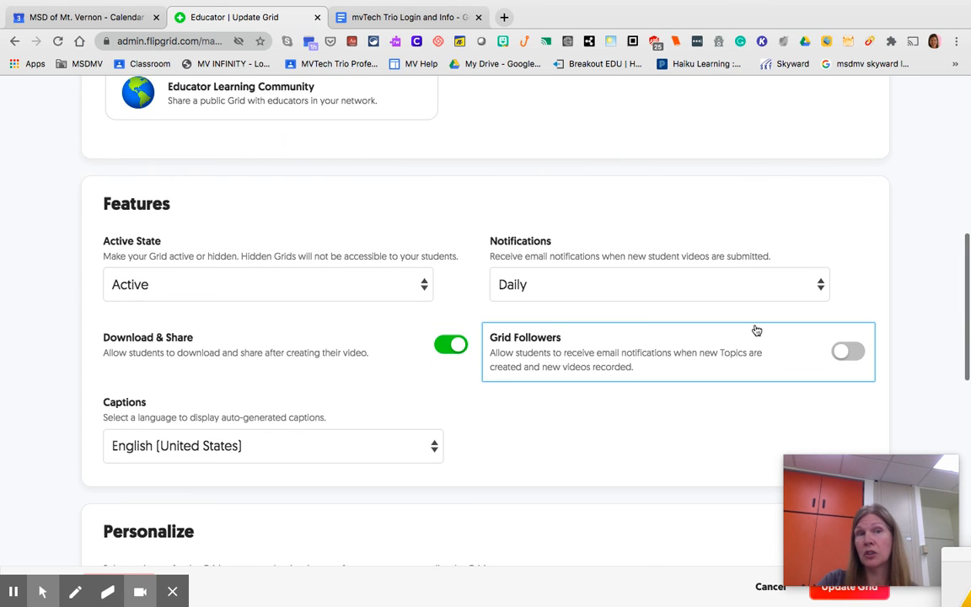
pyautogui.scroll(-8, 757, 331)
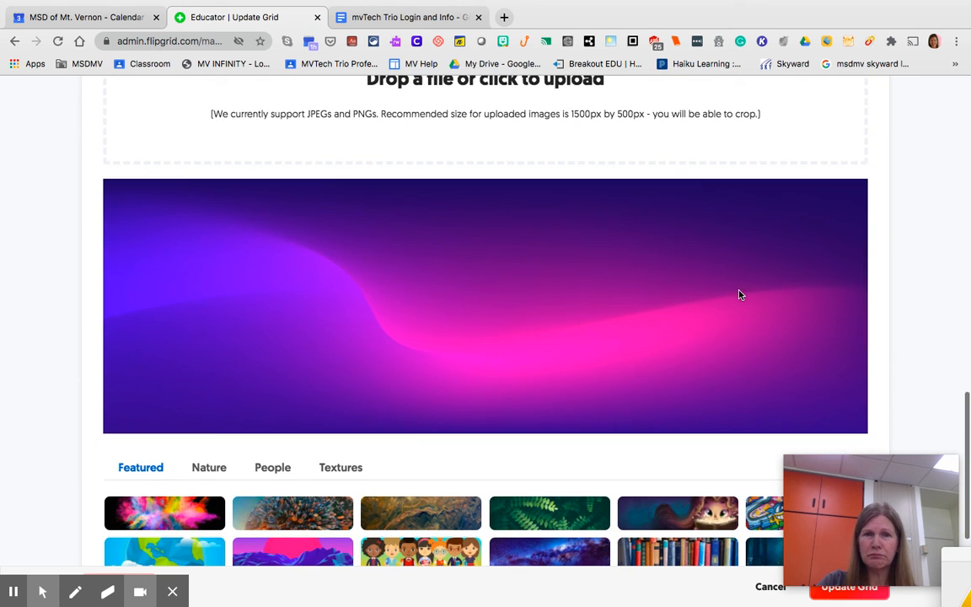
pyautogui.scroll(-3, 535, 331)
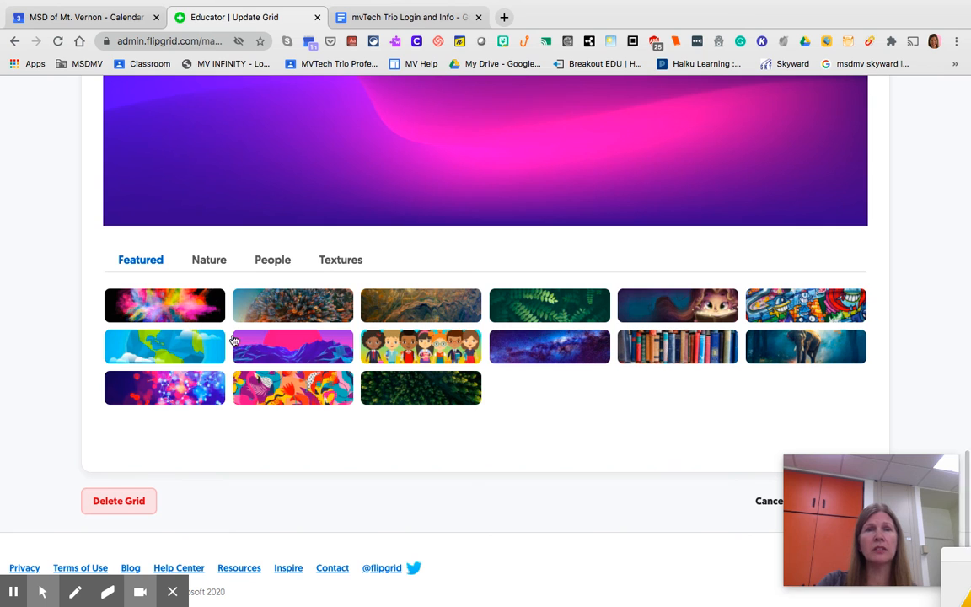
pyautogui.click(213, 262)
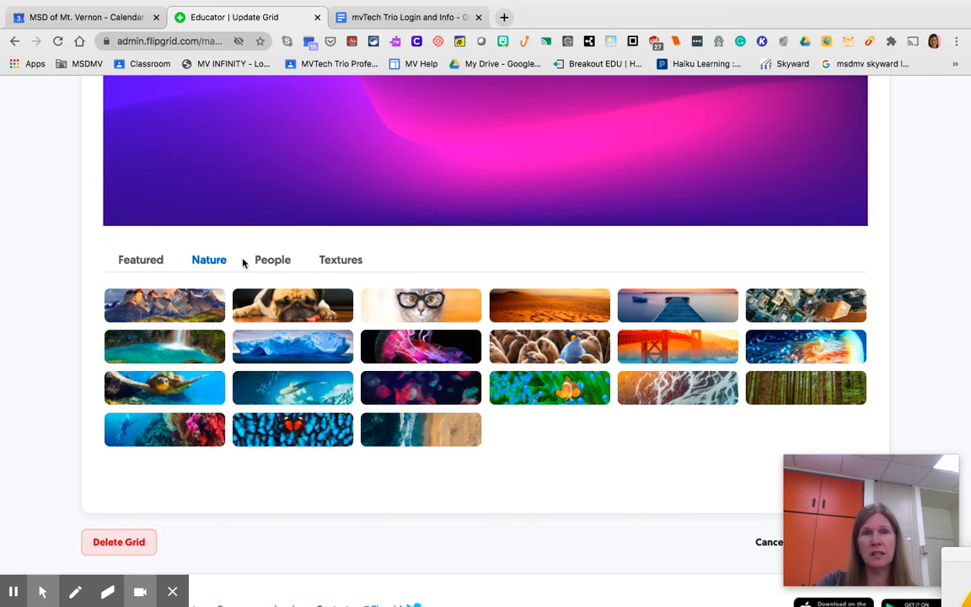
pyautogui.click(277, 262)
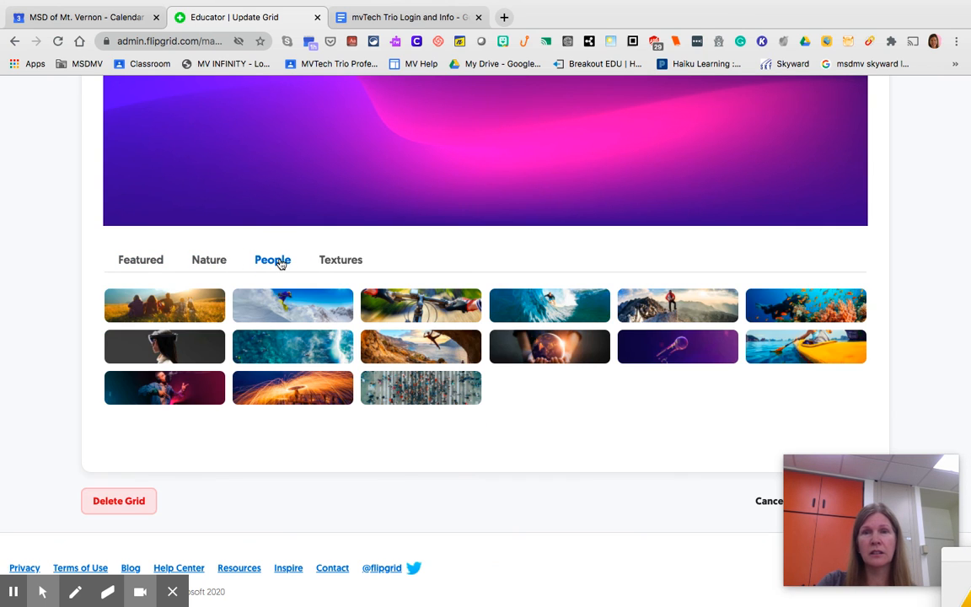
pyautogui.click(333, 267)
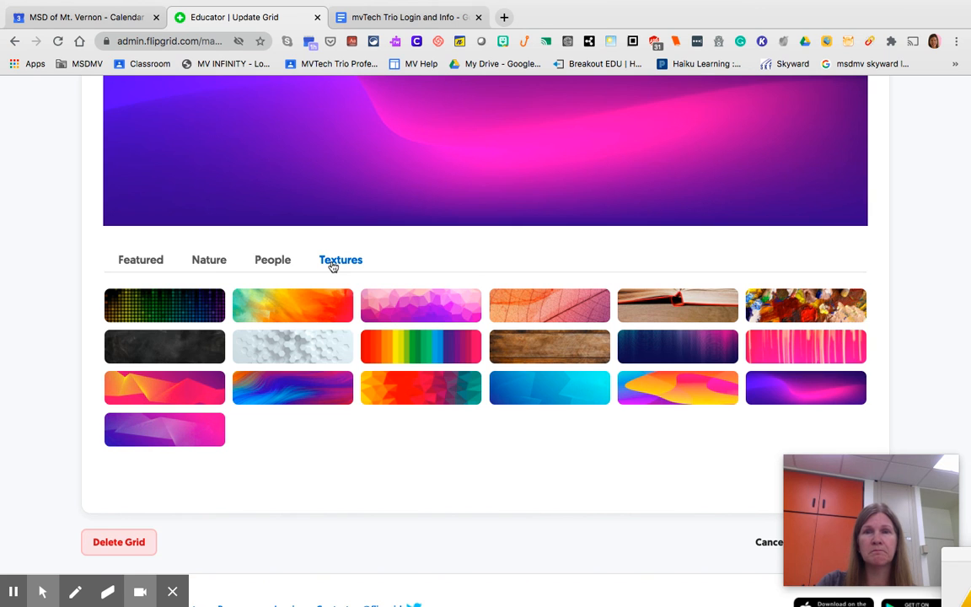
pyautogui.click(176, 300)
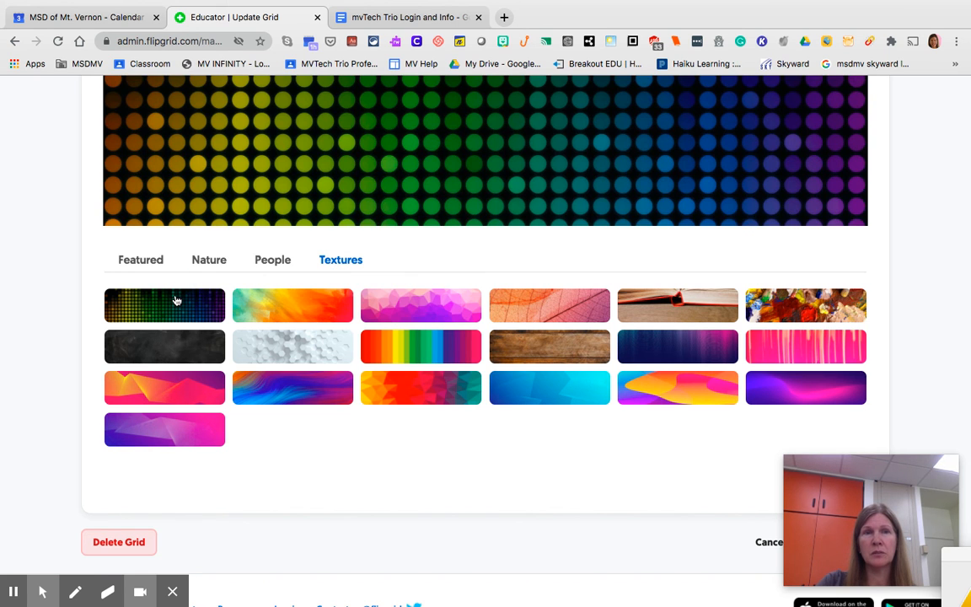
# Step: Save the grid update with the new cover image
pyautogui.scroll(-2, 570, 459)
pyautogui.moveTo(933, 466)
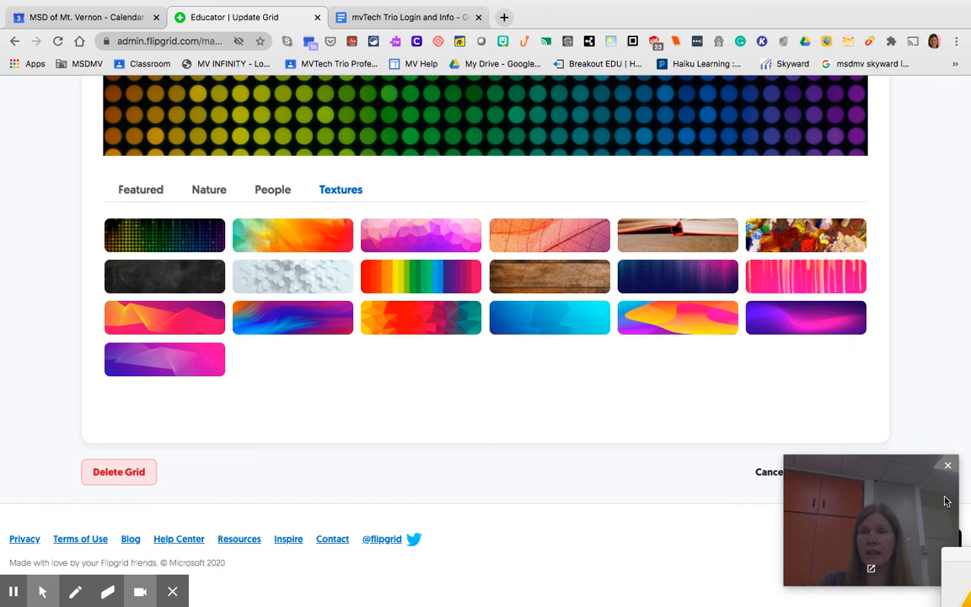
pyautogui.moveTo(932, 481); pyautogui.dragTo(651, 486)
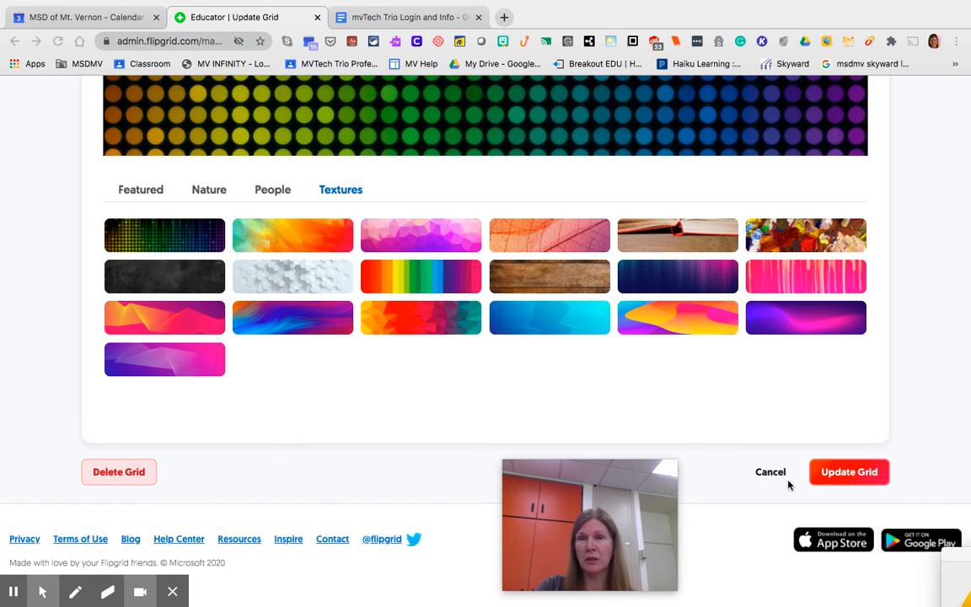
pyautogui.click(847, 474)
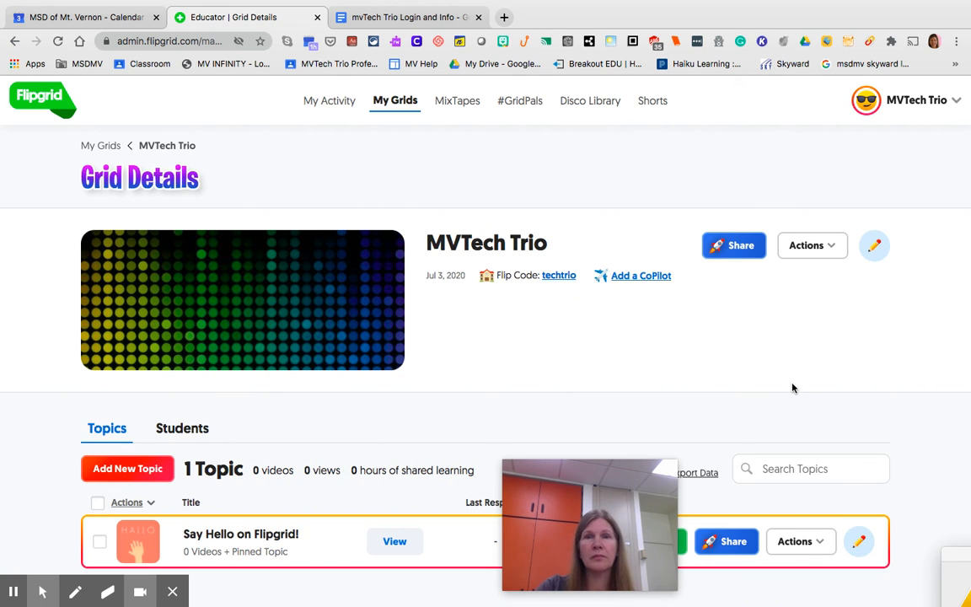
pyautogui.scroll(-3, 793, 387)
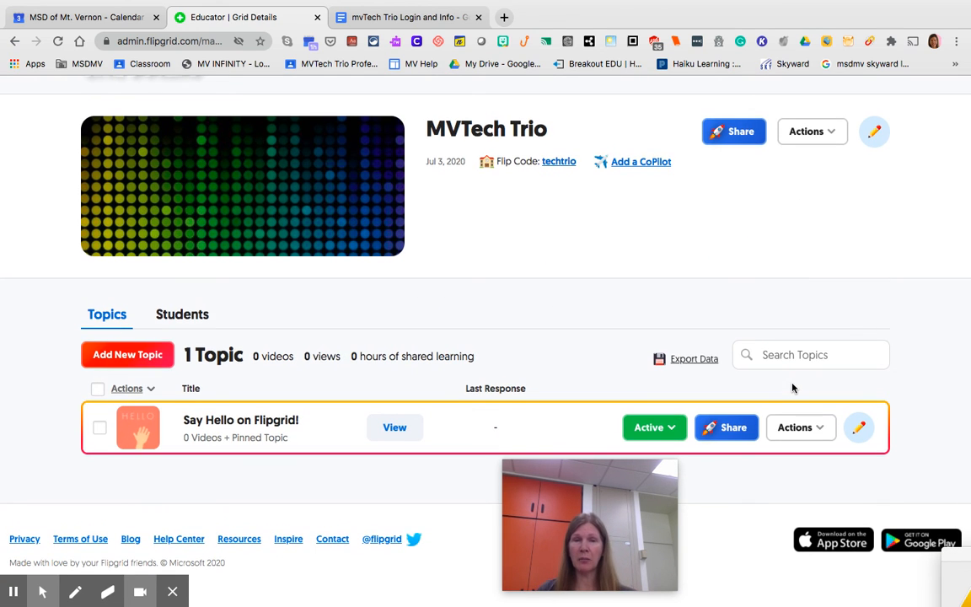